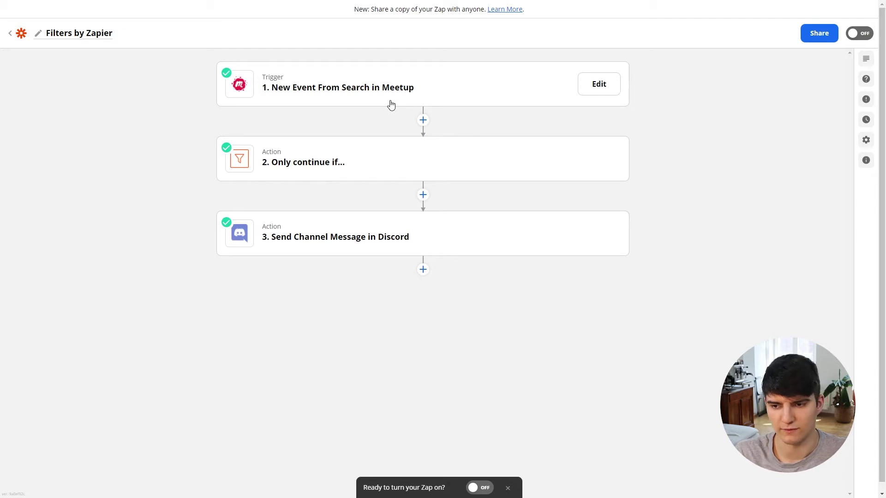
Review the search text, topic, coordinates and radius set up for the Meetup trigger, and close the trigger step
{"action": "left_click", "coordinate": [295, 97]}
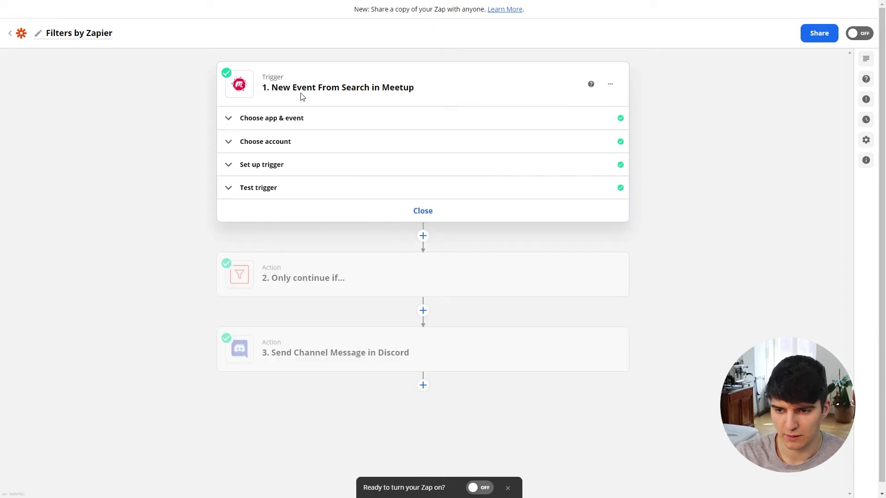
{"action": "left_click", "coordinate": [265, 166]}
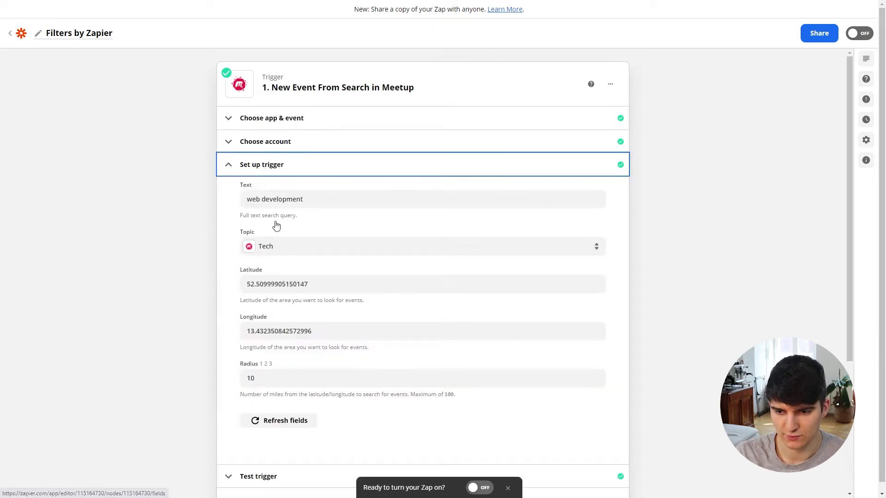
{"action": "scroll", "coordinate": [270, 248], "scroll_direction": "down", "scroll_amount": 1}
{"action": "scroll", "coordinate": [292, 208], "scroll_direction": "up", "scroll_amount": 1}
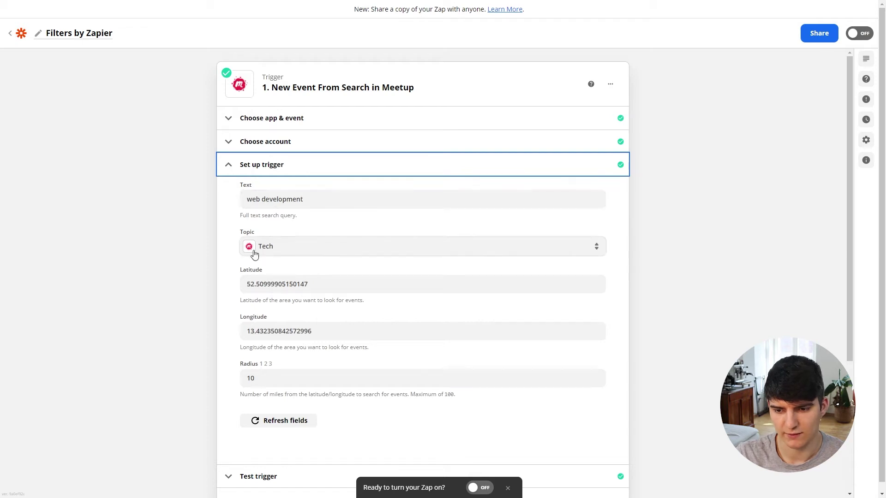
{"action": "scroll", "coordinate": [255, 247], "scroll_direction": "down", "scroll_amount": 1}
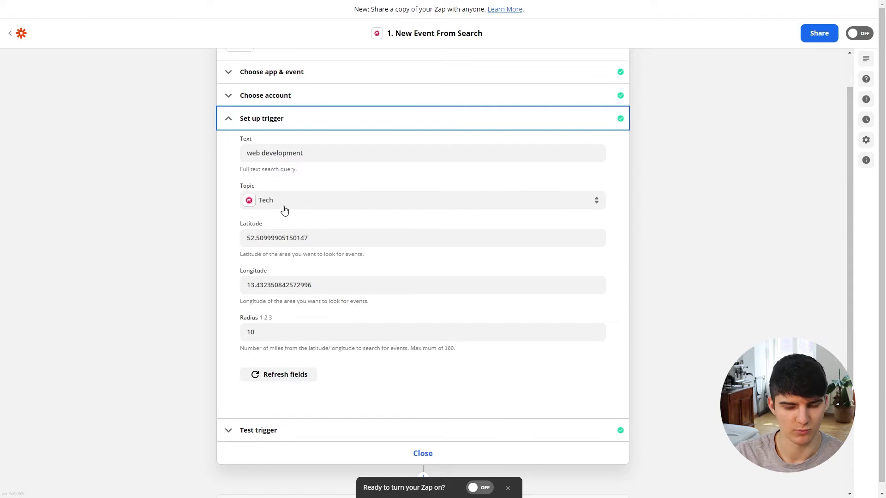
{"action": "scroll", "coordinate": [280, 254], "scroll_direction": "down", "scroll_amount": 1}
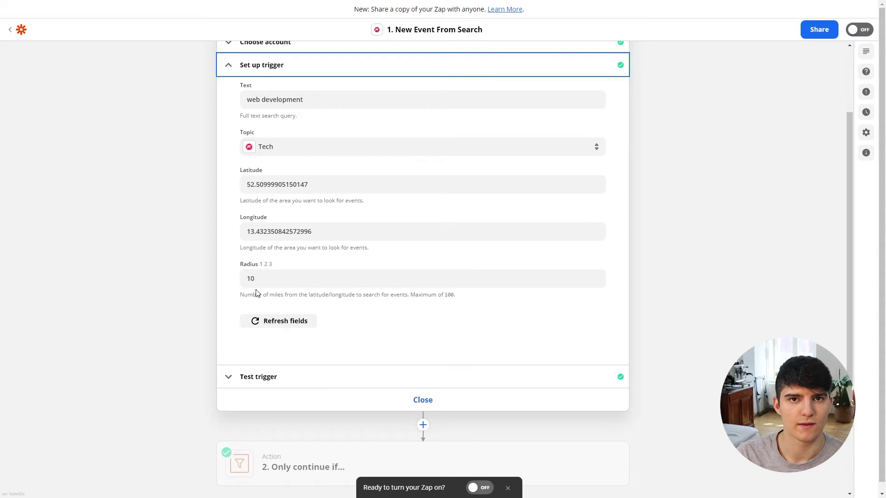
{"action": "scroll", "coordinate": [257, 293], "scroll_direction": "up", "scroll_amount": 1}
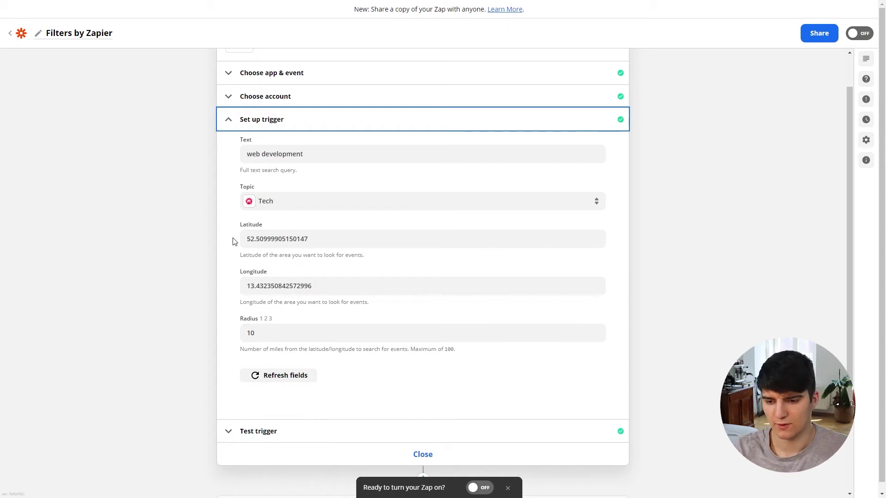
{"action": "scroll", "coordinate": [381, 312], "scroll_direction": "down", "scroll_amount": 3}
{"action": "left_click", "coordinate": [422, 309]}
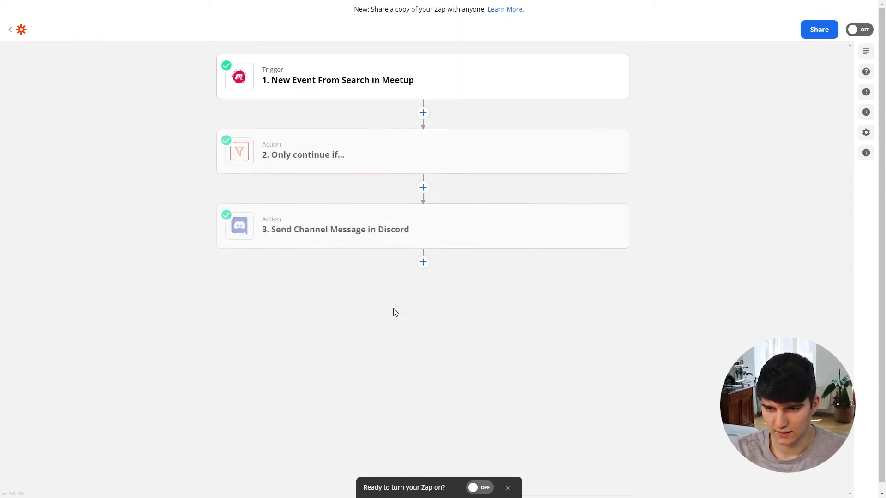
Open the setup and testing section of the "Only continue if..." filter step and review its conditions
{"action": "mouse_move", "coordinate": [234, 159]}
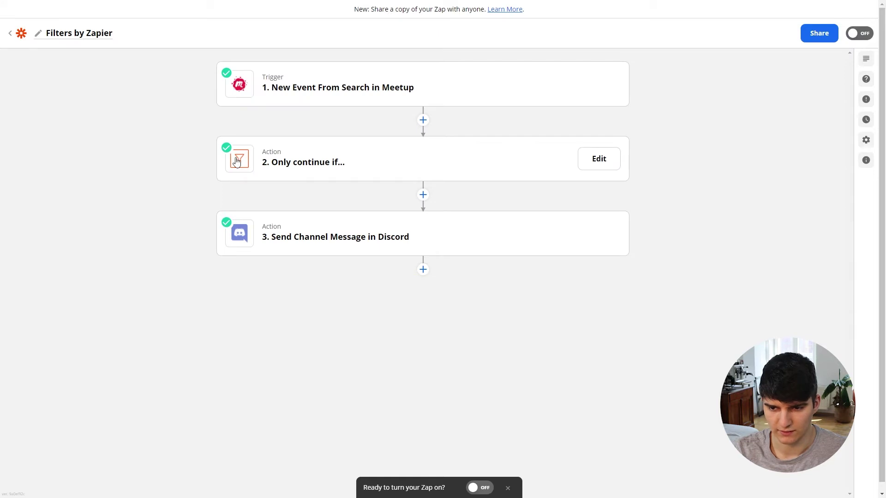
{"action": "left_click", "coordinate": [327, 170]}
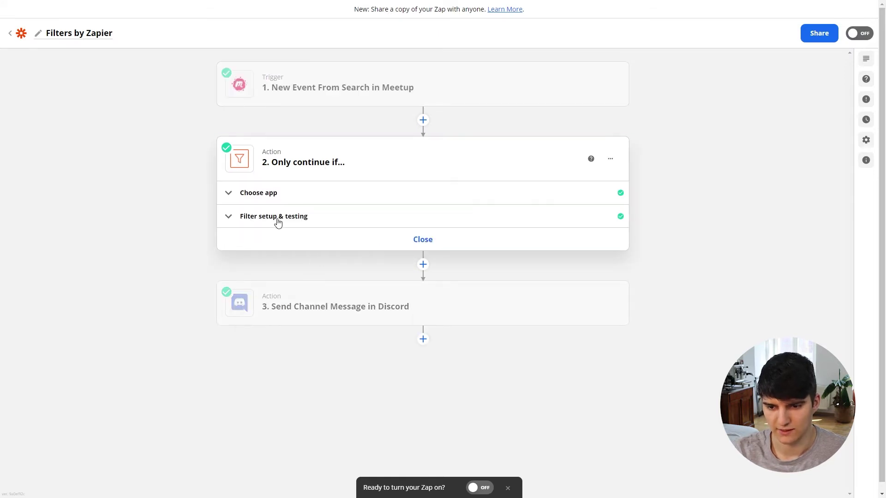
{"action": "left_click", "coordinate": [277, 222]}
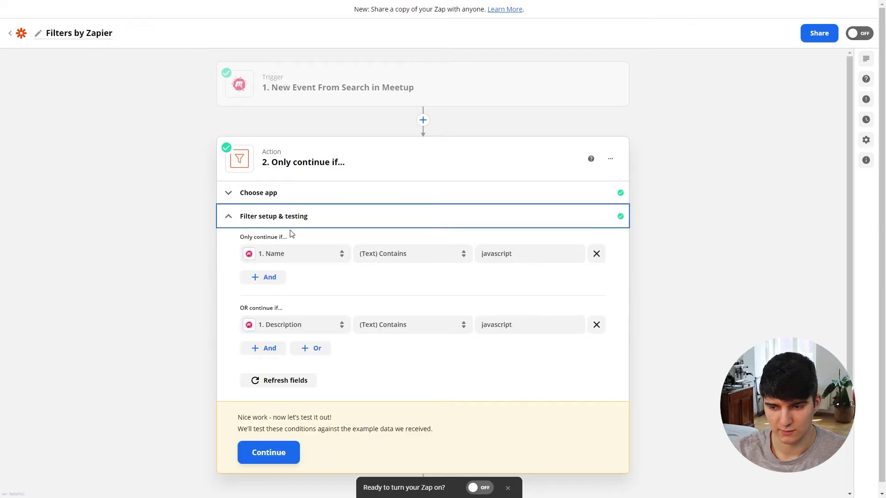
{"action": "scroll", "coordinate": [318, 282], "scroll_direction": "down", "scroll_amount": 2}
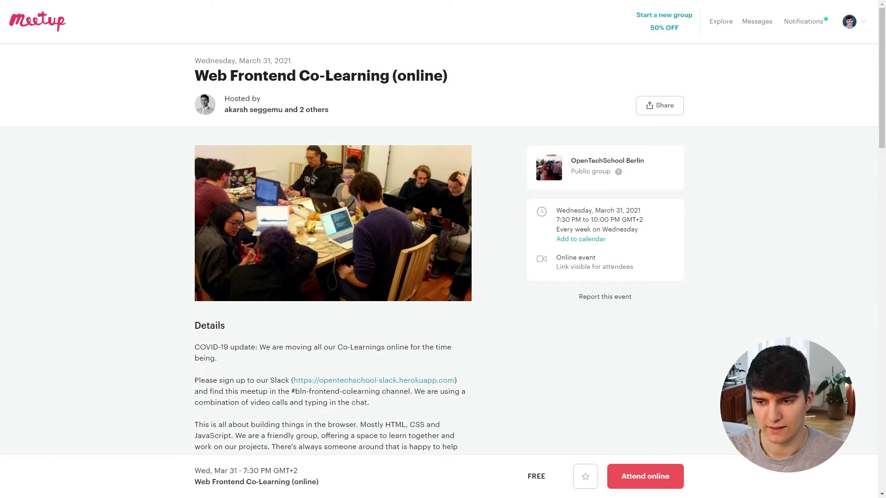
Read the Details section of the Web Frontend Co-Learning event page on Meetup, and return to the Zap editor
{"action": "scroll", "coordinate": [276, 253], "scroll_direction": "down", "scroll_amount": 4}
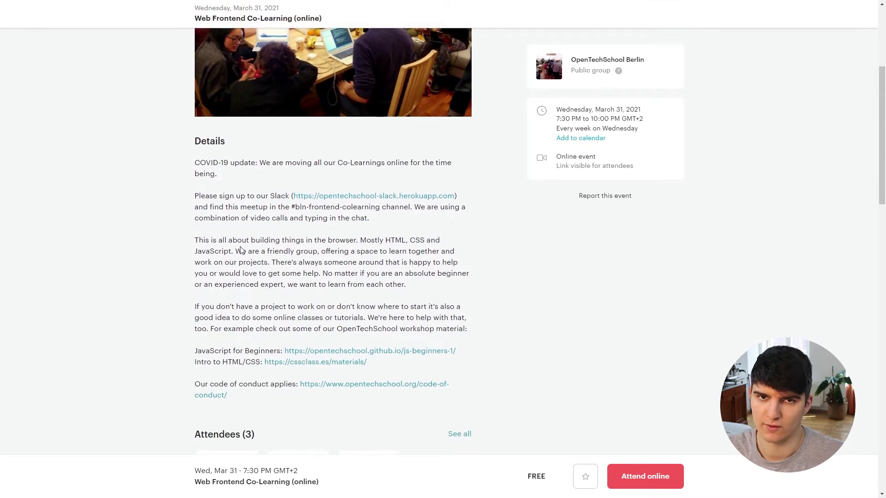
{"action": "scroll", "coordinate": [240, 250], "scroll_direction": "up", "scroll_amount": 2}
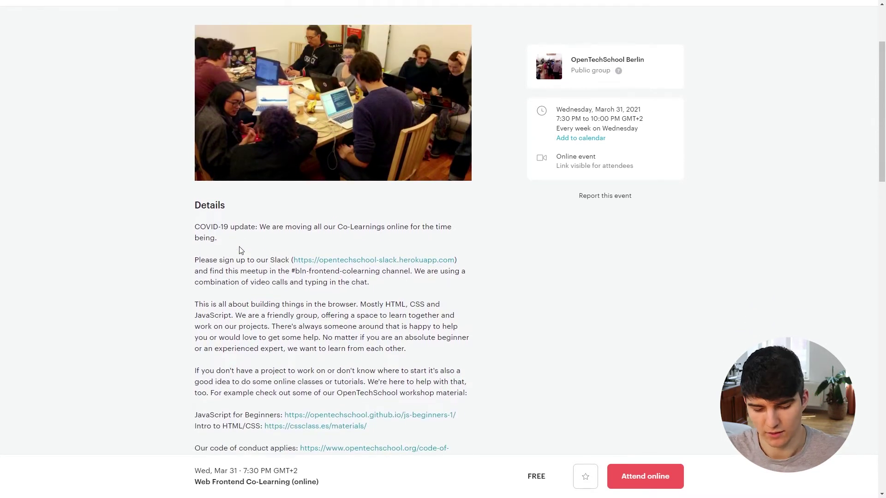
{"action": "key", "text": "ctrl+Tab"}
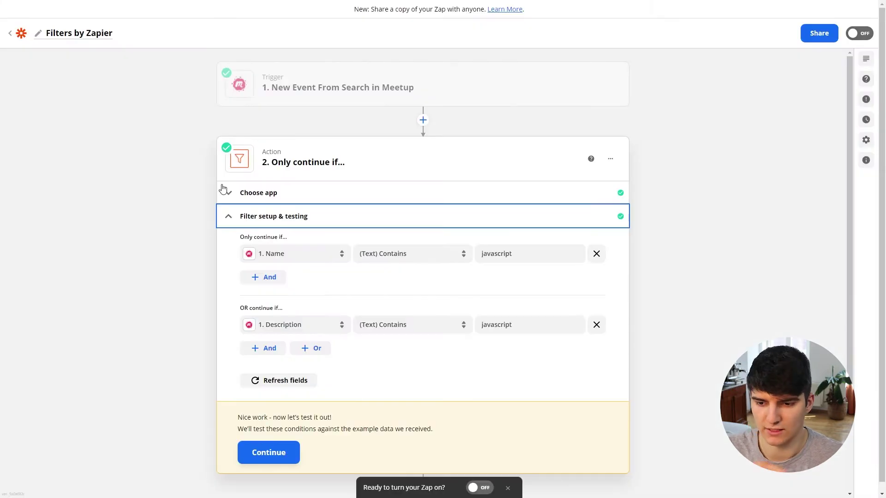
Add an And condition to the first filter group that requires the Meetup event's Link to exist
{"action": "scroll", "coordinate": [223, 189], "scroll_direction": "down", "scroll_amount": 2}
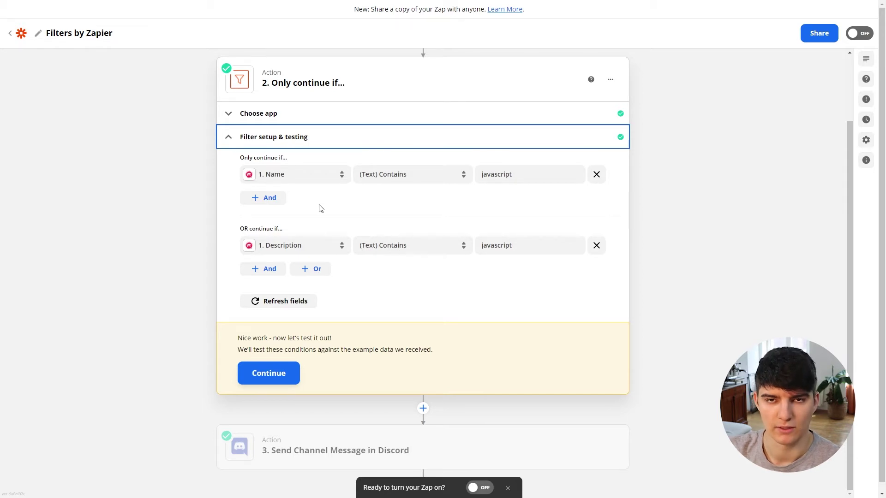
{"action": "scroll", "coordinate": [321, 208], "scroll_direction": "down", "scroll_amount": 1}
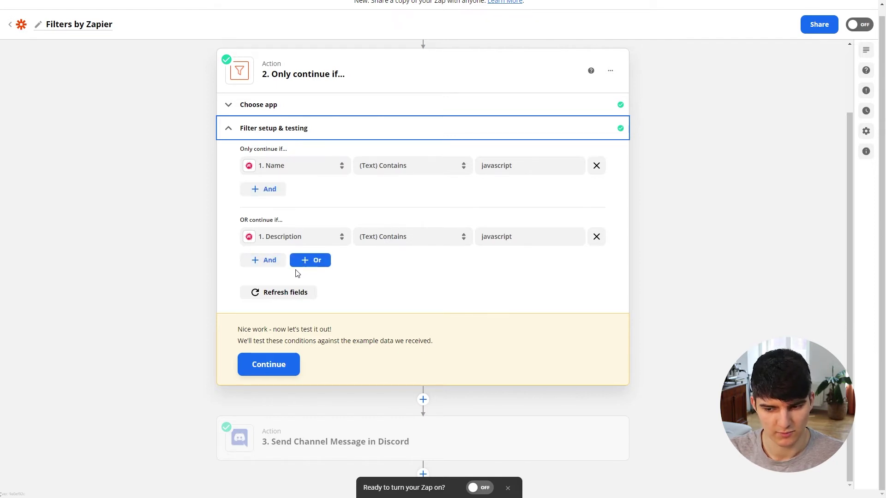
{"action": "left_click", "coordinate": [270, 194]}
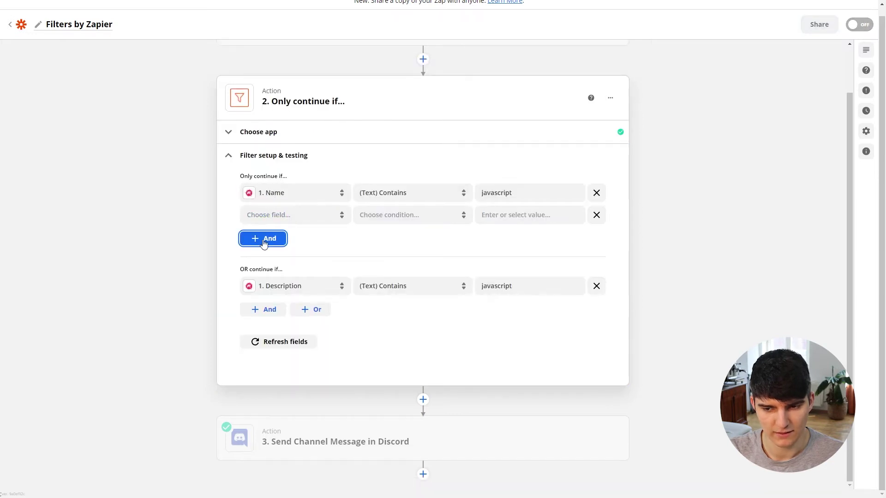
{"action": "left_click", "coordinate": [274, 216]}
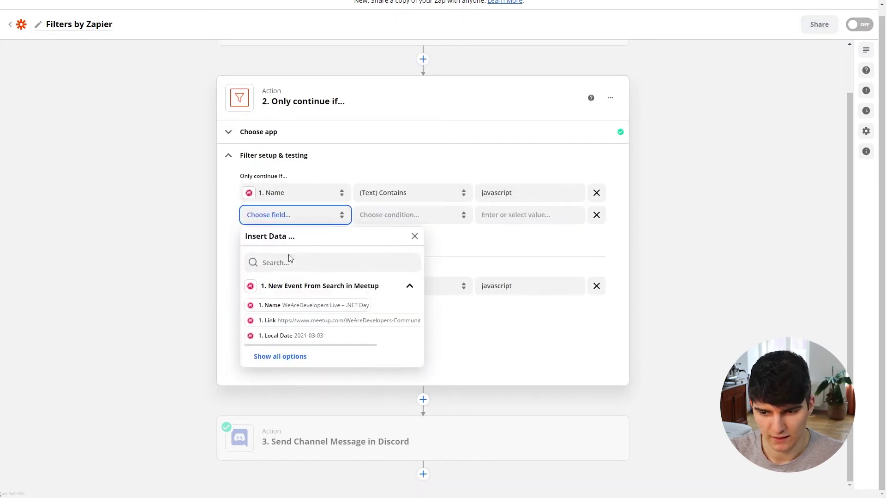
{"action": "left_click", "coordinate": [295, 322]}
{"action": "left_click", "coordinate": [392, 224]}
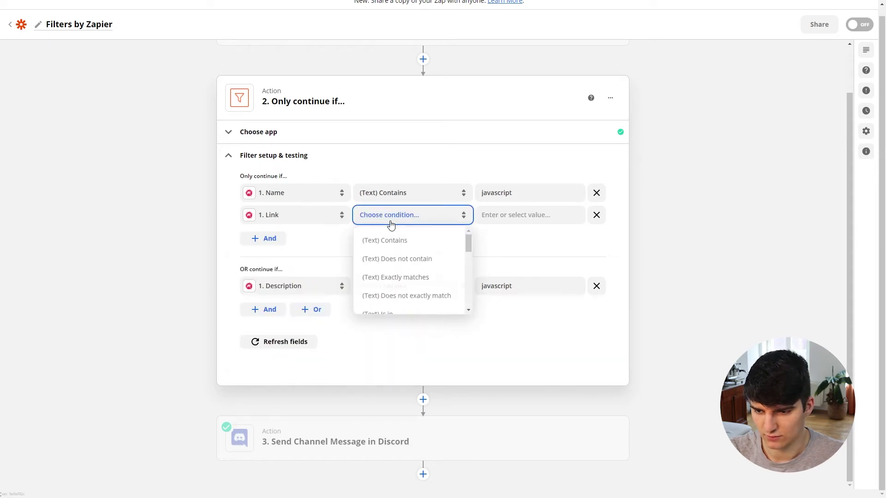
{"action": "scroll", "coordinate": [393, 271], "scroll_direction": "down", "scroll_amount": 2}
{"action": "scroll", "coordinate": [396, 266], "scroll_direction": "down", "scroll_amount": 5}
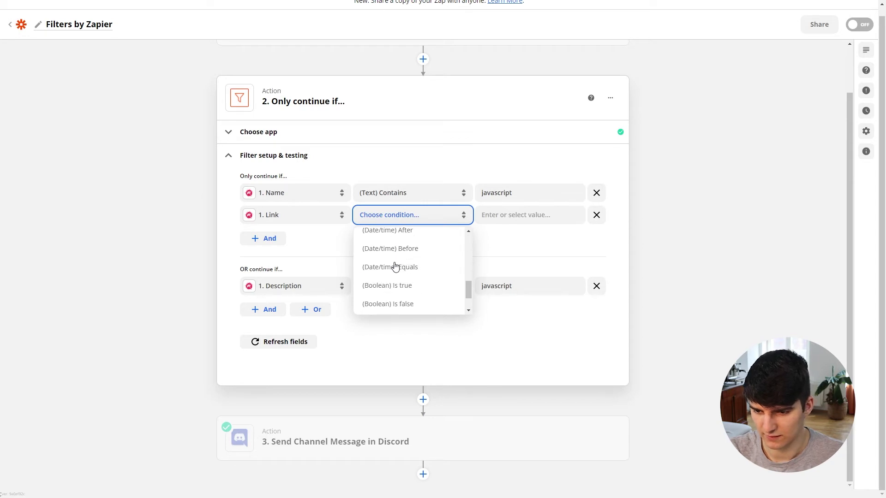
{"action": "left_click", "coordinate": [369, 282]}
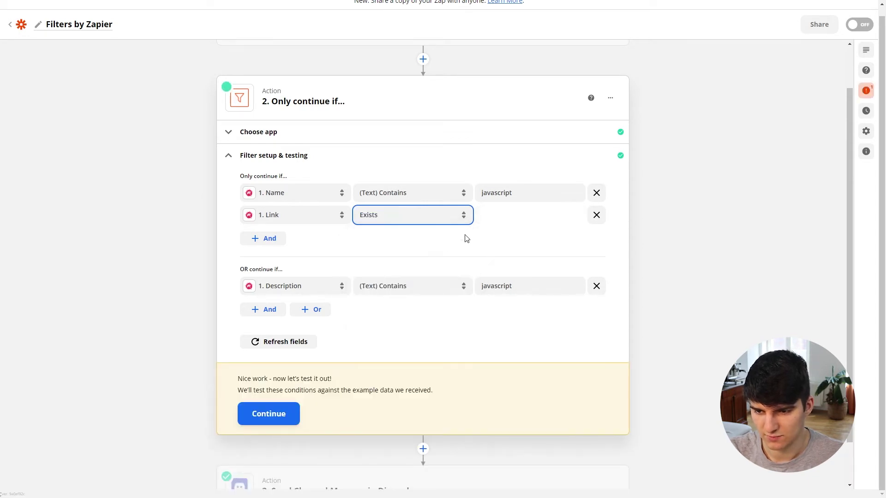
{"action": "left_click", "coordinate": [525, 240]}
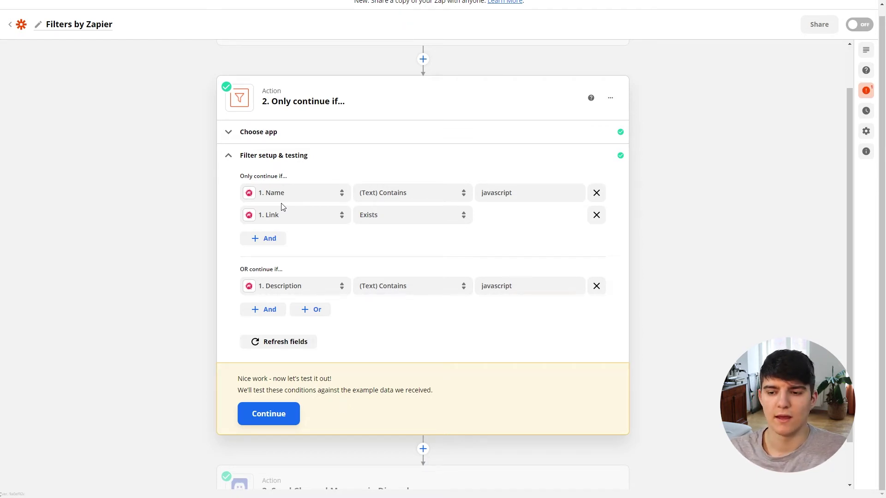
Browse the text, number, date/time and other condition types offered for the Name rule, leaving the selection as is
{"action": "left_click", "coordinate": [387, 195]}
{"action": "scroll", "coordinate": [389, 223], "scroll_direction": "down", "scroll_amount": 3}
{"action": "scroll", "coordinate": [390, 223], "scroll_direction": "down", "scroll_amount": 5}
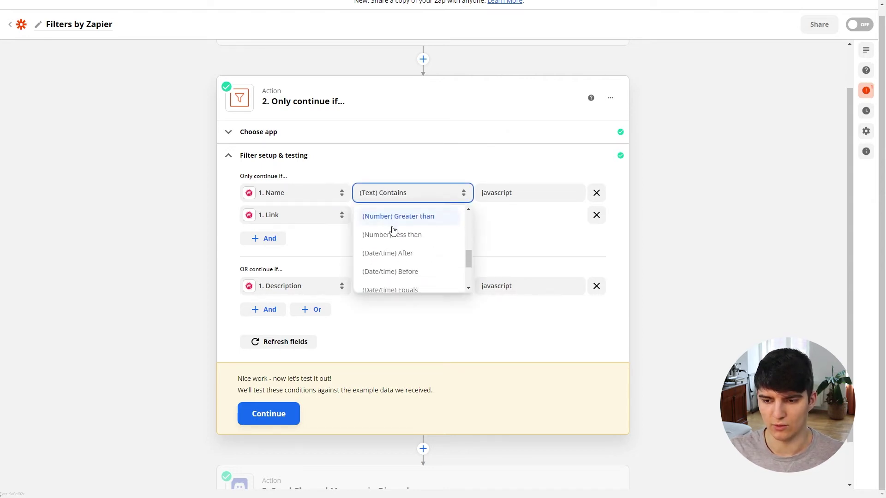
{"action": "scroll", "coordinate": [393, 237], "scroll_direction": "up", "scroll_amount": 2}
{"action": "scroll", "coordinate": [401, 216], "scroll_direction": "up", "scroll_amount": 5}
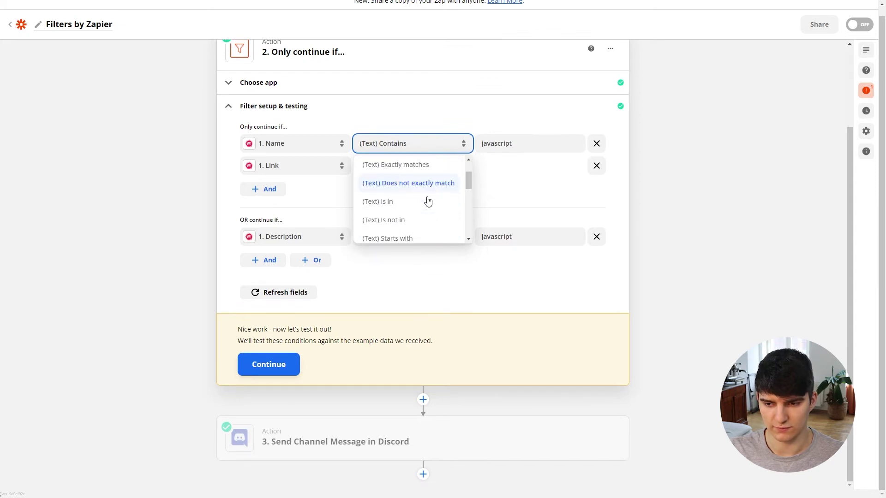
{"action": "left_click", "coordinate": [513, 186]}
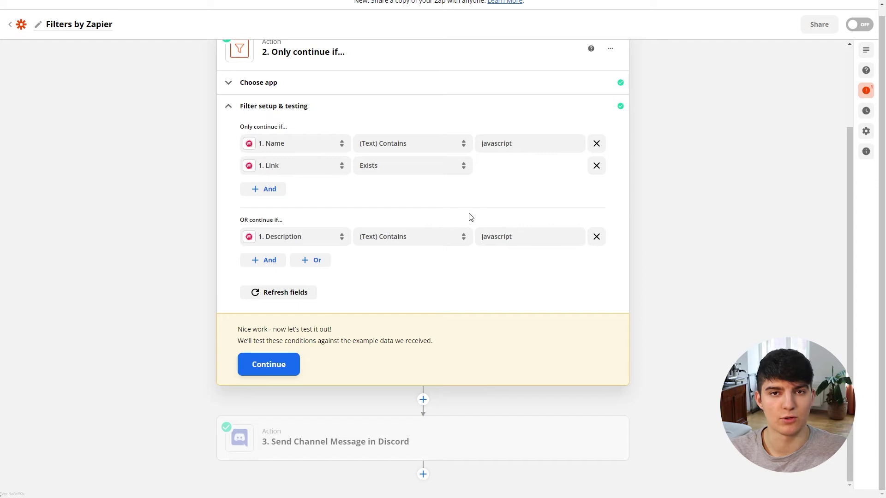
{"action": "scroll", "coordinate": [385, 235], "scroll_direction": "up", "scroll_amount": 2}
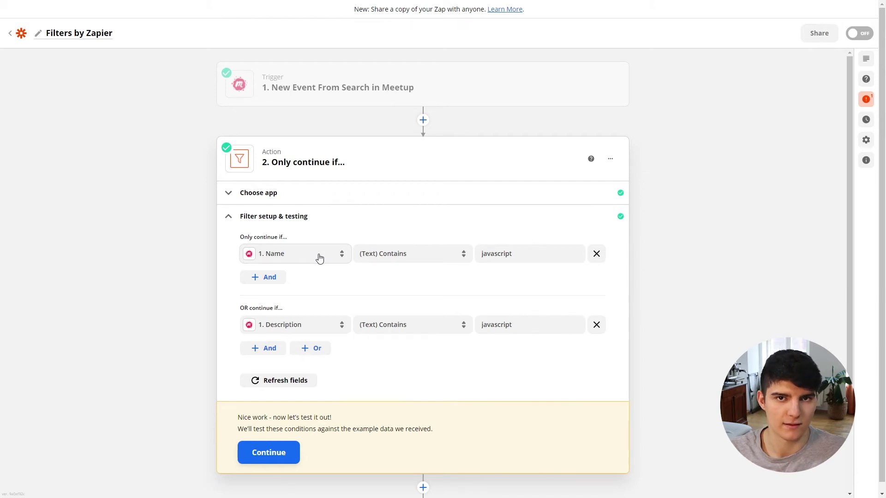
{"action": "left_click", "coordinate": [382, 258]}
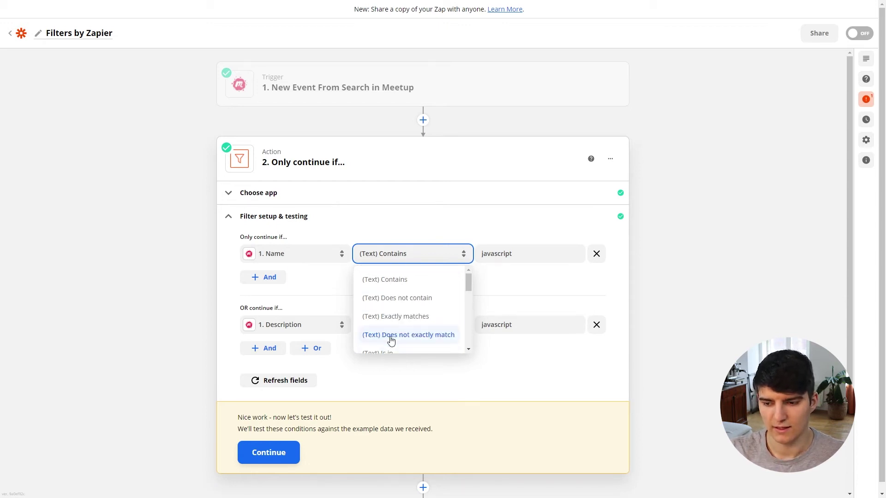
{"action": "scroll", "coordinate": [436, 334], "scroll_direction": "down", "scroll_amount": 3}
{"action": "scroll", "coordinate": [385, 326], "scroll_direction": "up", "scroll_amount": 3}
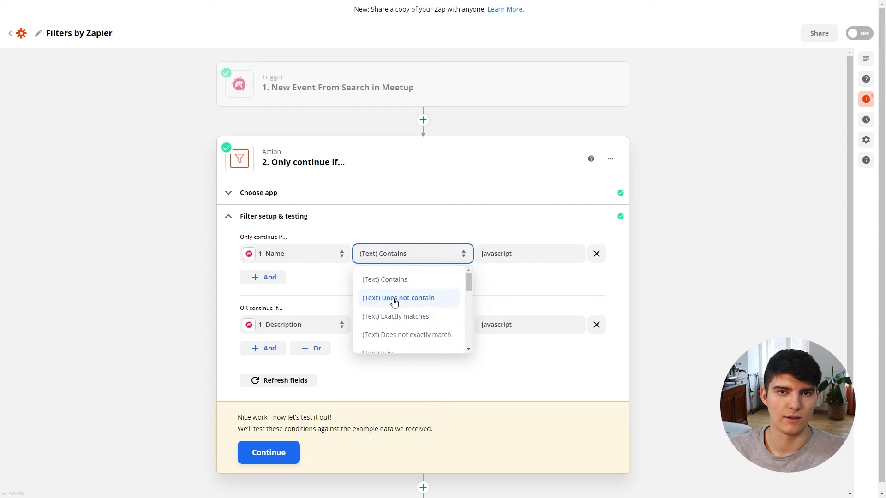
{"action": "left_click", "coordinate": [409, 259]}
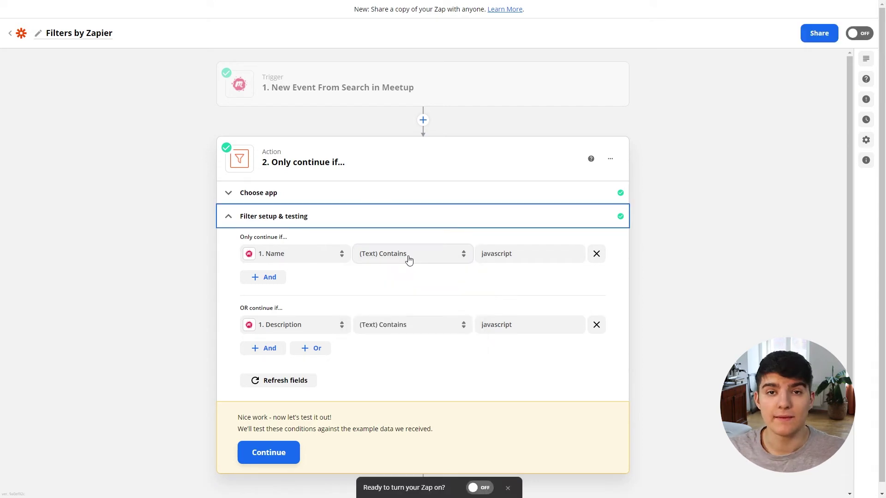
Set the Name rule's condition to (Text) Exactly matches and keep "javascript" as the comparison value
{"action": "left_click", "coordinate": [409, 259]}
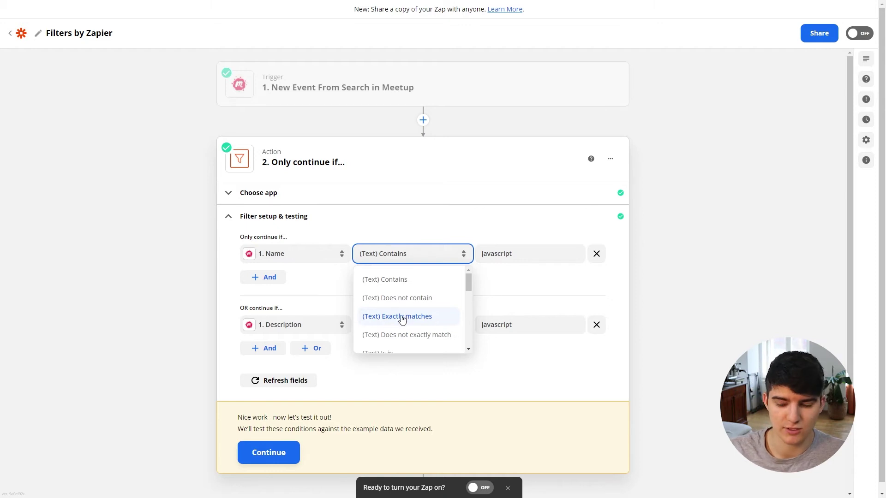
{"action": "scroll", "coordinate": [402, 319], "scroll_direction": "down", "scroll_amount": 1}
{"action": "scroll", "coordinate": [400, 320], "scroll_direction": "up", "scroll_amount": 1}
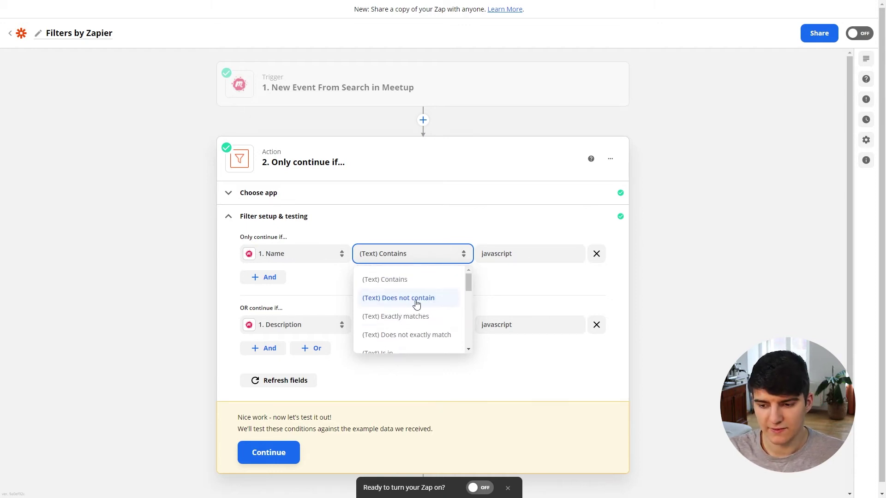
{"action": "left_click", "coordinate": [397, 319]}
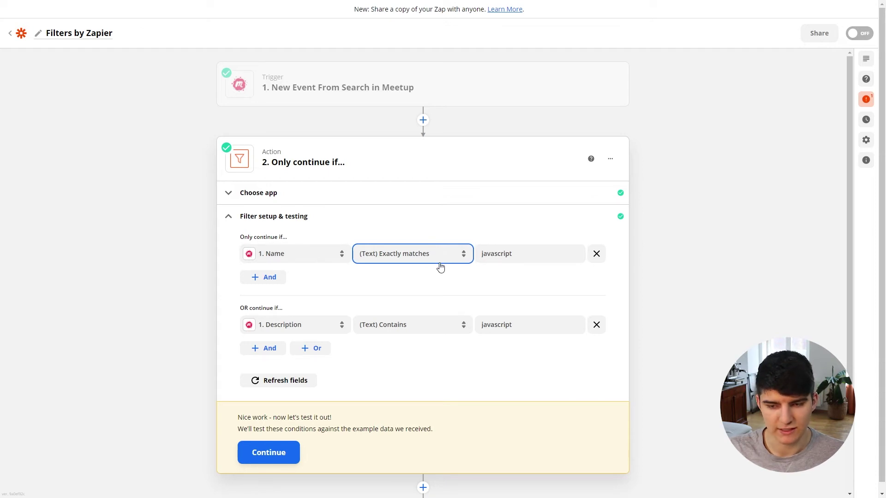
{"action": "left_click", "coordinate": [523, 255]}
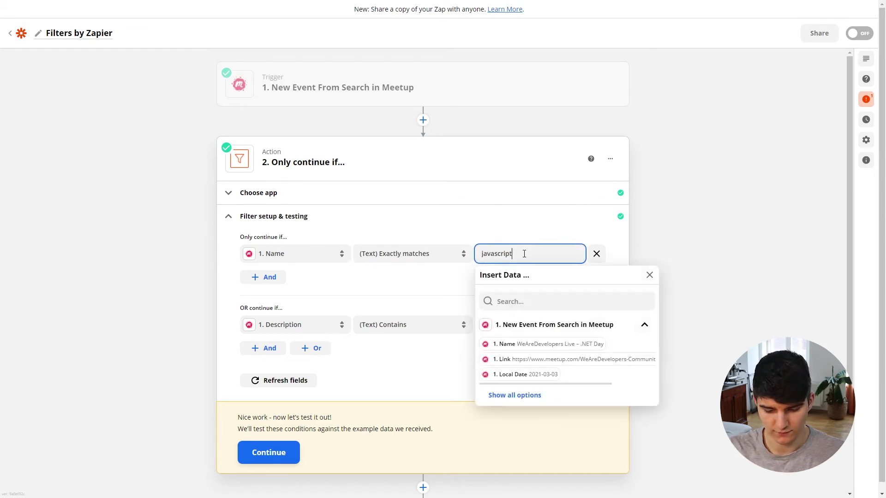
{"action": "left_click", "coordinate": [302, 268]}
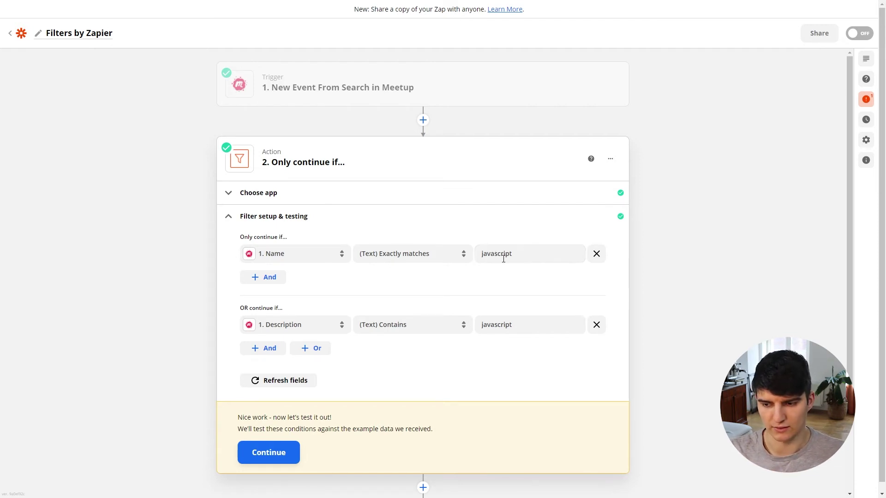
Change the condition of the Name rule in the first filter group to (Text) Is in
{"action": "left_click", "coordinate": [378, 260]}
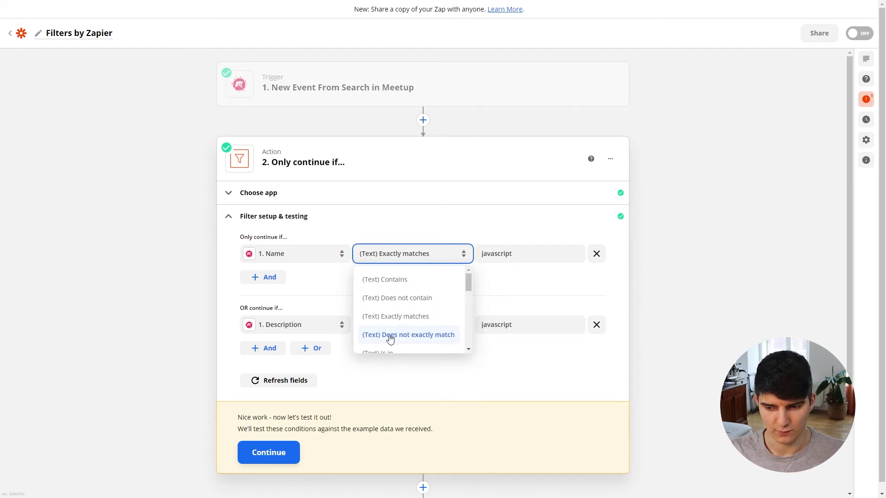
{"action": "scroll", "coordinate": [418, 334], "scroll_direction": "down", "scroll_amount": 1}
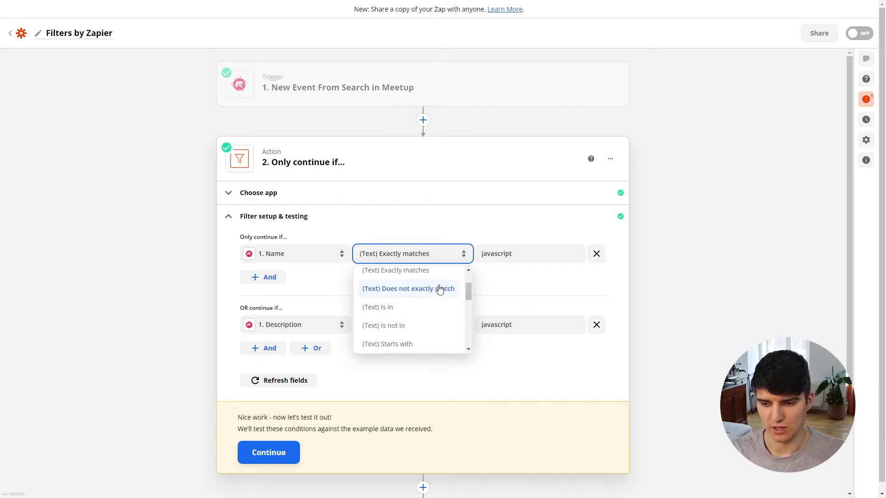
{"action": "scroll", "coordinate": [394, 302], "scroll_direction": "down", "scroll_amount": 1}
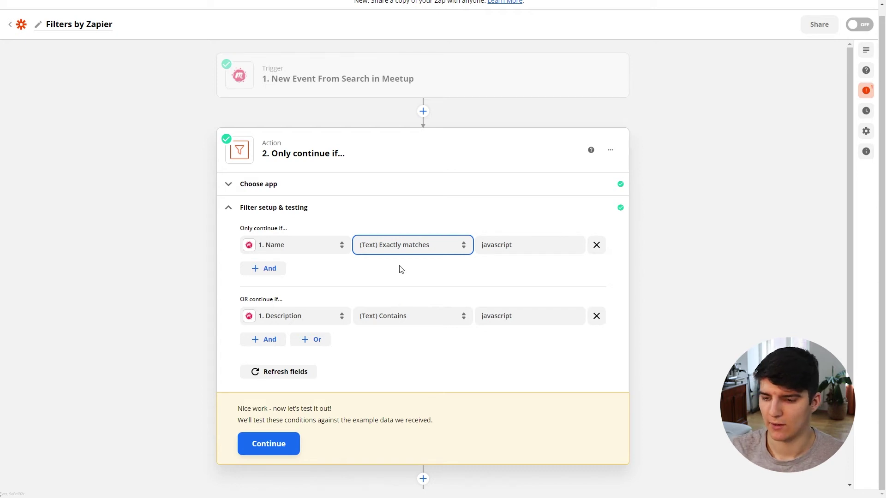
{"action": "left_click", "coordinate": [400, 247]}
{"action": "scroll", "coordinate": [403, 316], "scroll_direction": "down", "scroll_amount": 1}
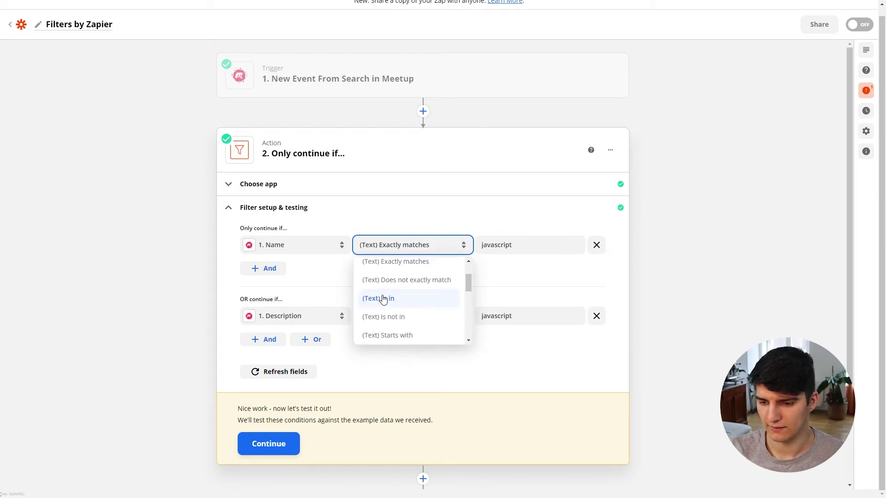
{"action": "left_click", "coordinate": [378, 299]}
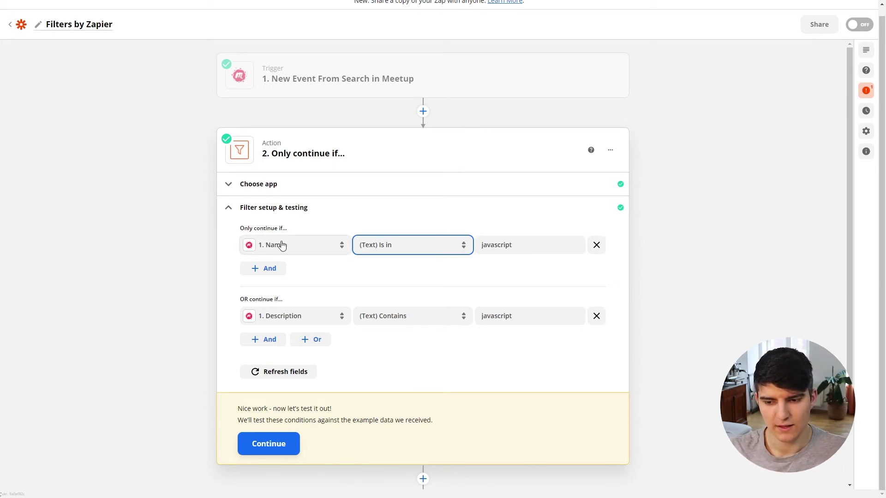
Extend the Name rule's comparison value to the list "javascript, python, css, html"
{"action": "left_click", "coordinate": [521, 243]}
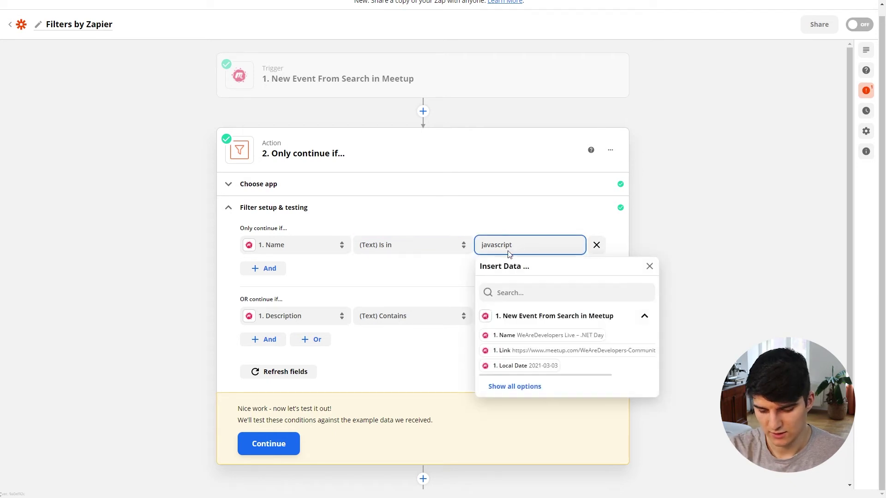
{"action": "type", "text": ", python, css, html"}
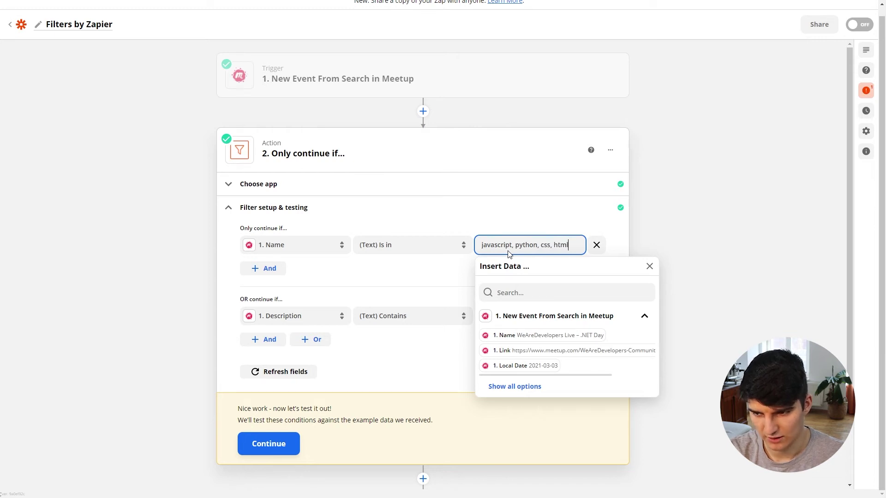
{"action": "left_click", "coordinate": [512, 226]}
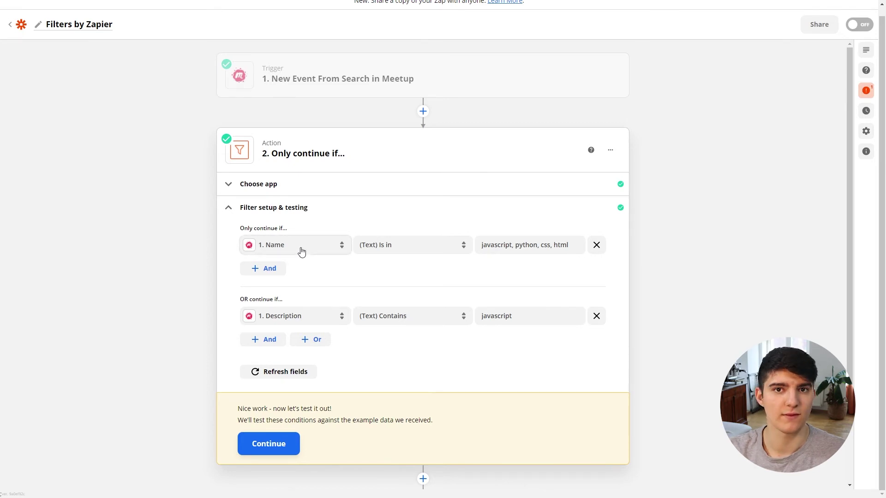
{"action": "scroll", "coordinate": [267, 302], "scroll_direction": "down", "scroll_amount": 1}
{"action": "scroll", "coordinate": [296, 316], "scroll_direction": "up", "scroll_amount": 1}
{"action": "scroll", "coordinate": [298, 318], "scroll_direction": "down", "scroll_amount": 2}
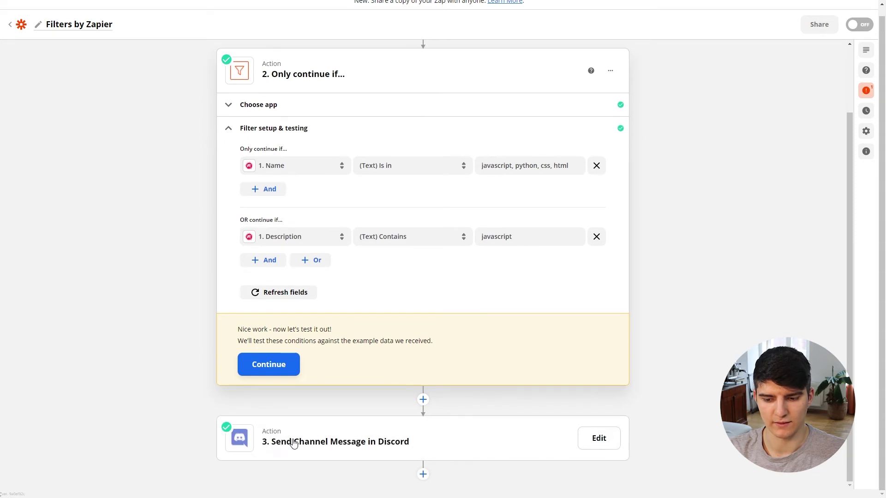
{"action": "scroll", "coordinate": [333, 461], "scroll_direction": "up", "scroll_amount": 2}
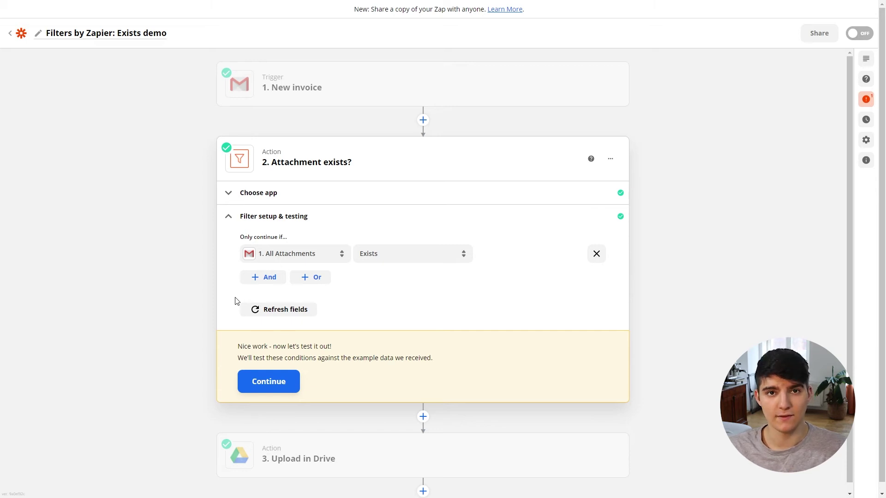
Review the three-step overview of the Exists demo Zap, and reopen the filter setup of its "Attachment exists?" step
{"action": "left_click", "coordinate": [307, 196]}
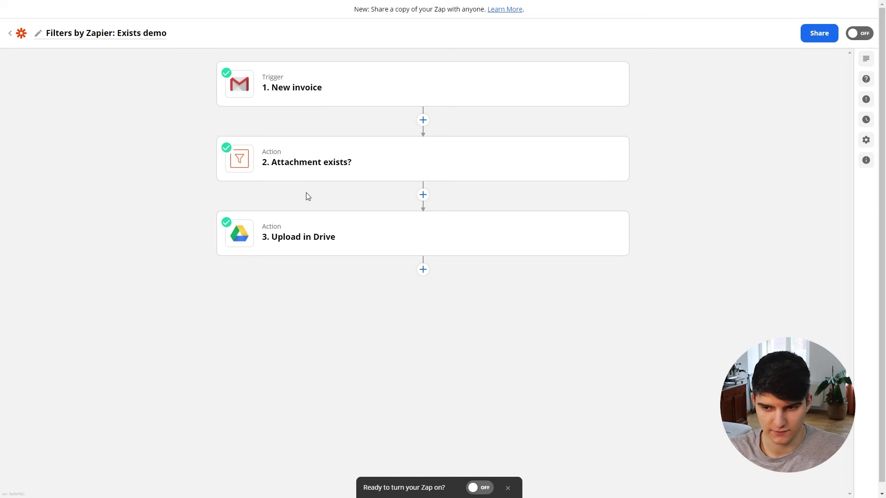
{"action": "mouse_move", "coordinate": [221, 91]}
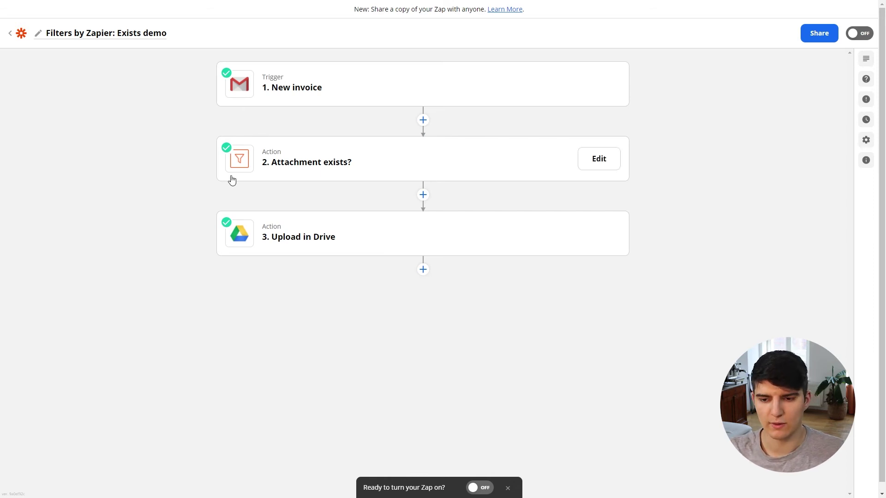
{"action": "left_click", "coordinate": [306, 171]}
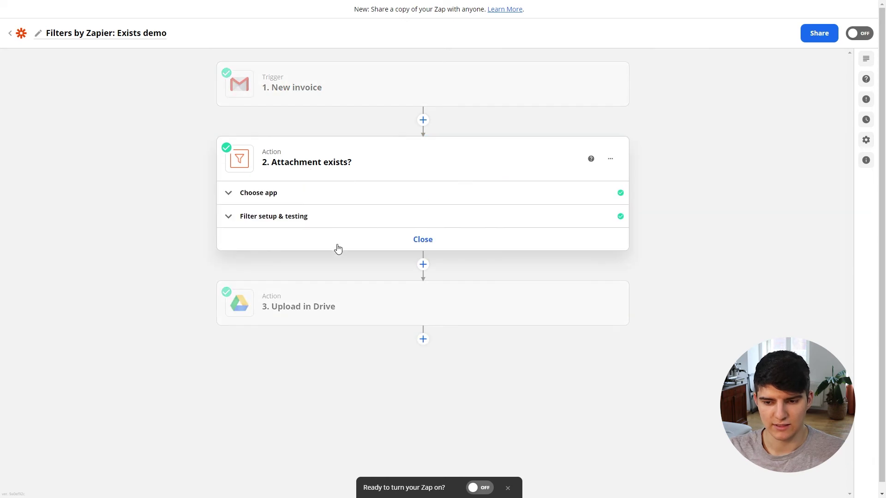
{"action": "left_click", "coordinate": [290, 218]}
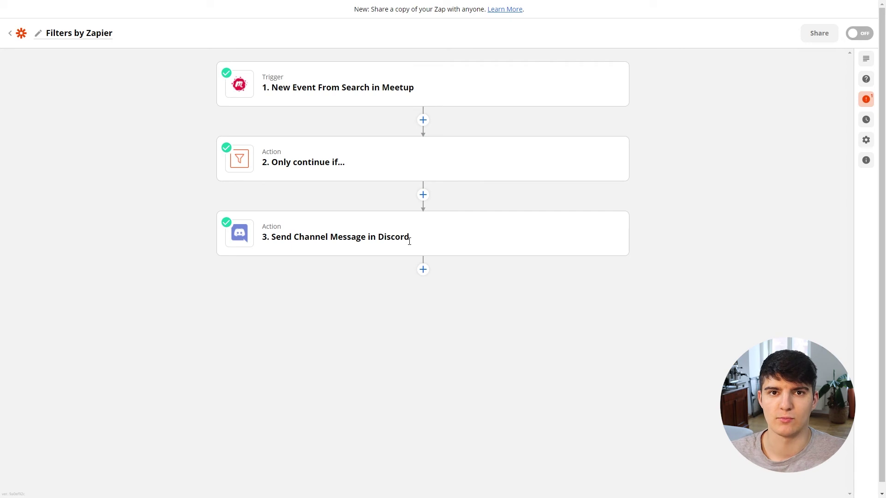
Open the filter setup of the Meetup Zap's "Only continue if..." step and switch the rule's field to Yes Rsvp Count
{"action": "left_click", "coordinate": [326, 175]}
{"action": "left_click", "coordinate": [292, 221]}
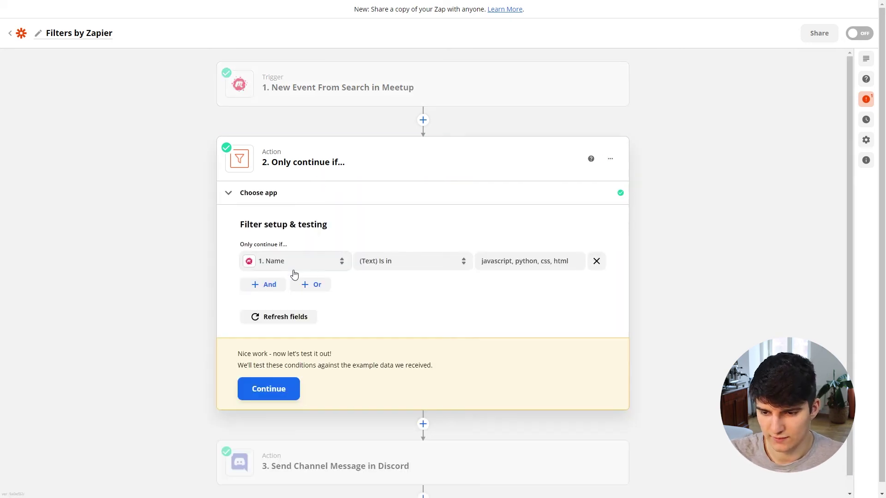
{"action": "left_click", "coordinate": [299, 269]}
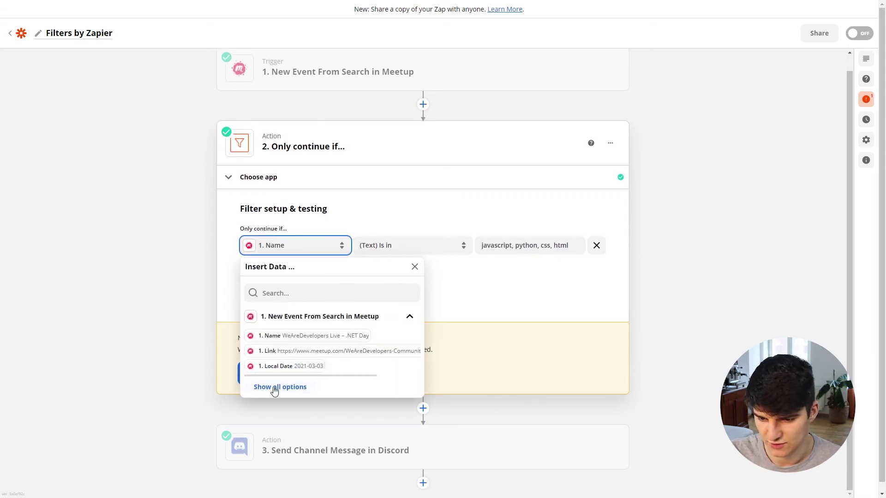
{"action": "left_click", "coordinate": [274, 391]}
{"action": "scroll", "coordinate": [297, 364], "scroll_direction": "down", "scroll_amount": 3}
{"action": "scroll", "coordinate": [295, 341], "scroll_direction": "down", "scroll_amount": 2}
{"action": "scroll", "coordinate": [299, 347], "scroll_direction": "up", "scroll_amount": 2}
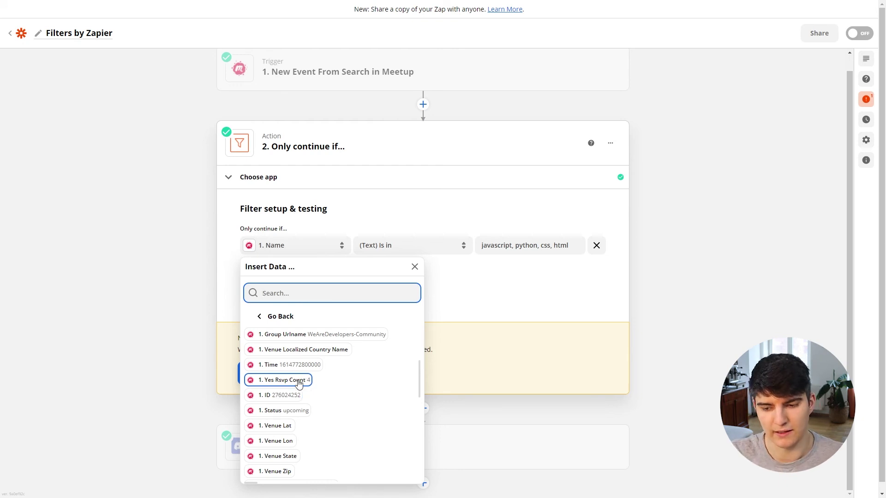
{"action": "left_click", "coordinate": [299, 383]}
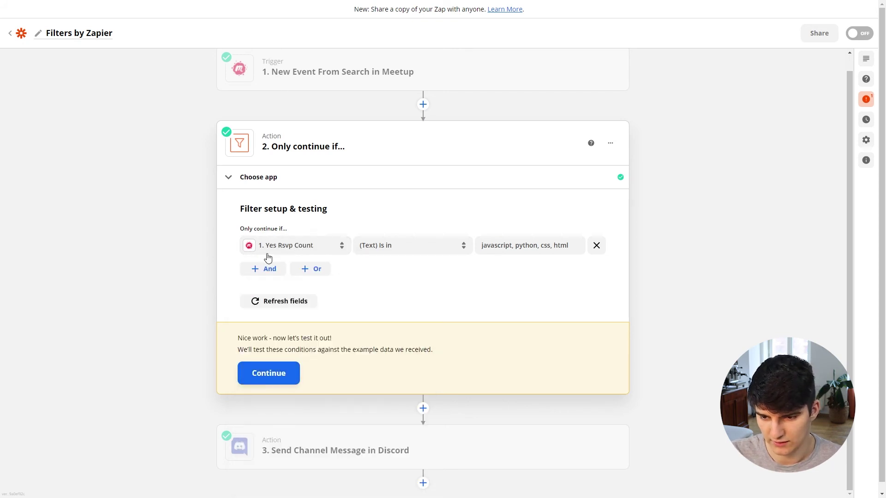
Set the Yes Rsvp Count rule's condition to (Number) Greater than with a comparison value of 10
{"action": "left_click", "coordinate": [375, 250]}
{"action": "scroll", "coordinate": [405, 302], "scroll_direction": "down", "scroll_amount": 5}
{"action": "scroll", "coordinate": [402, 288], "scroll_direction": "down", "scroll_amount": 6}
{"action": "scroll", "coordinate": [402, 292], "scroll_direction": "up", "scroll_amount": 5}
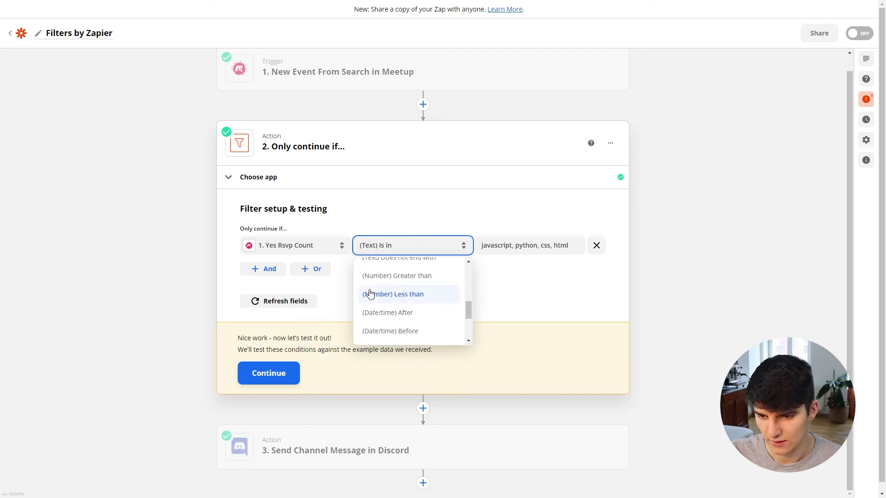
{"action": "left_click", "coordinate": [393, 279]}
{"action": "left_click", "coordinate": [491, 248]}
{"action": "key", "text": "BackSpace"}
{"action": "type", "text": "10"}
{"action": "left_click", "coordinate": [437, 225]}
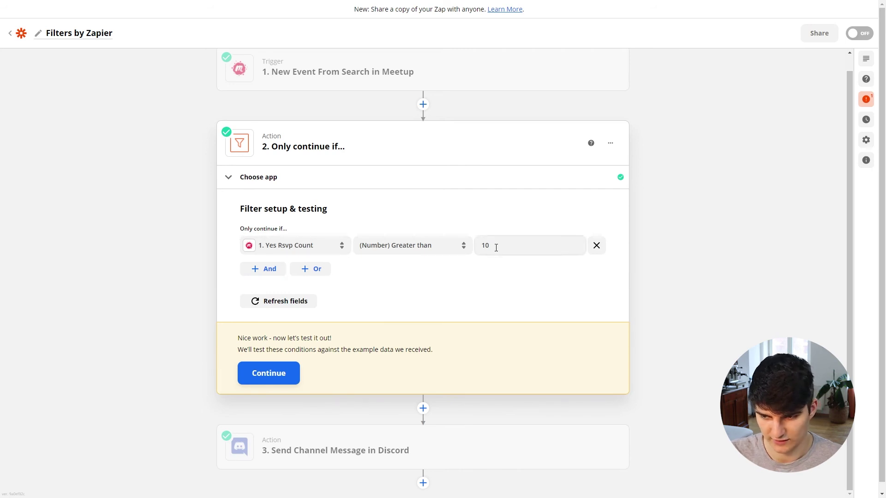
Test the Yes Rsvp Count filter against the Meetup sample data and review the test result
{"action": "left_click", "coordinate": [274, 374]}
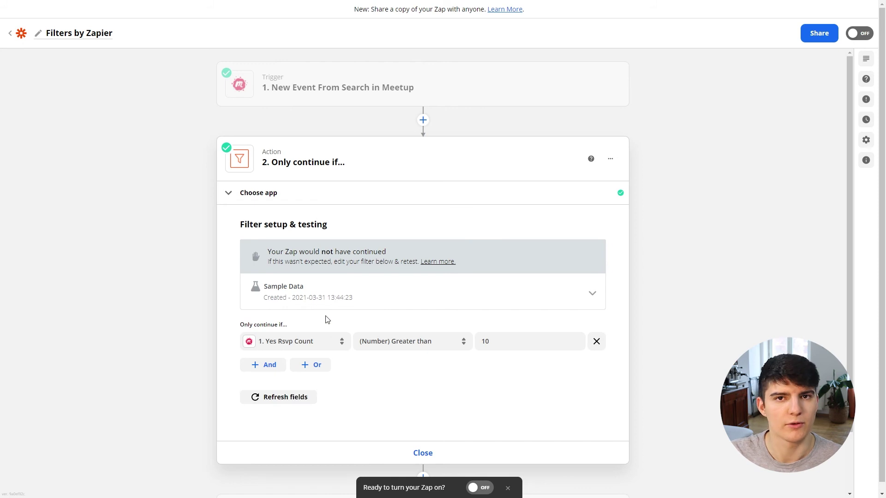
{"action": "scroll", "coordinate": [328, 319], "scroll_direction": "down", "scroll_amount": 2}
{"action": "scroll", "coordinate": [318, 320], "scroll_direction": "up", "scroll_amount": 1}
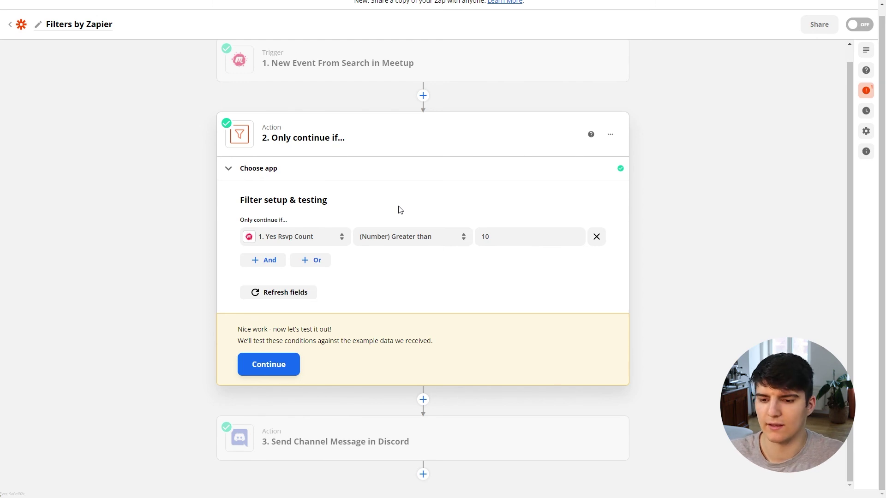
Change the Yes Rsvp Count rule's condition to (Date/time) After
{"action": "left_click", "coordinate": [395, 239]}
{"action": "scroll", "coordinate": [397, 263], "scroll_direction": "down", "scroll_amount": 3}
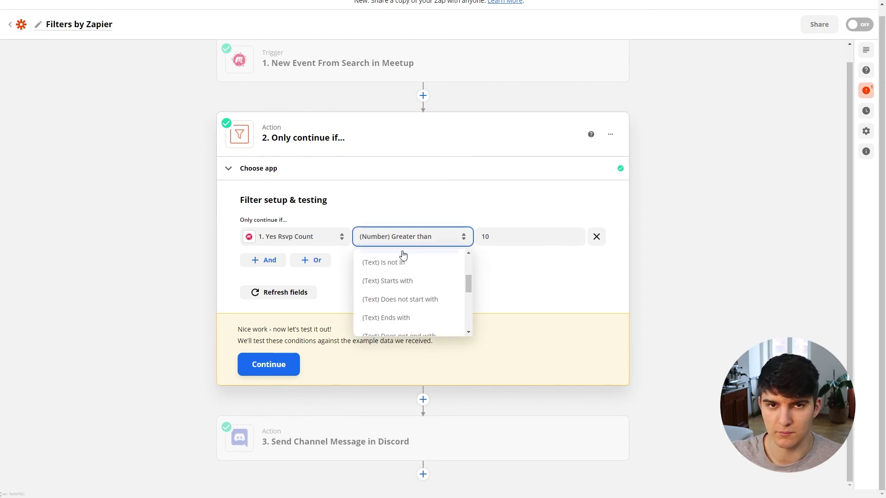
{"action": "scroll", "coordinate": [401, 277], "scroll_direction": "down", "scroll_amount": 1}
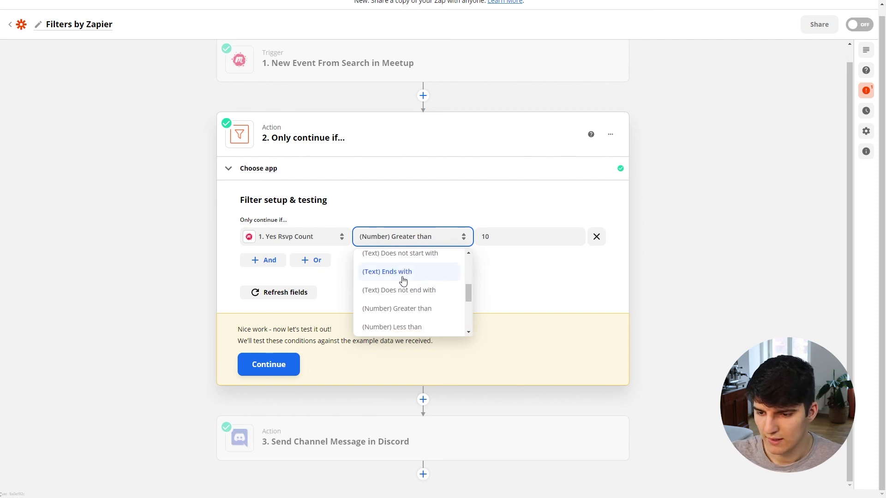
{"action": "scroll", "coordinate": [416, 309], "scroll_direction": "down", "scroll_amount": 2}
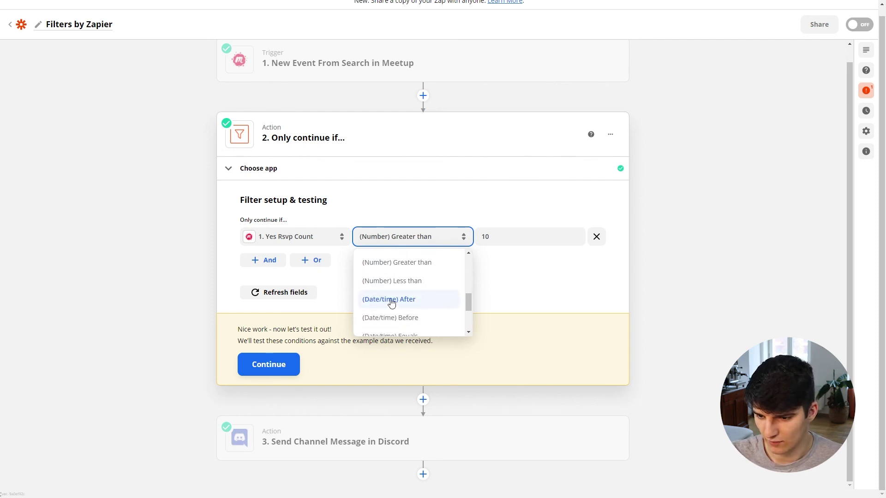
{"action": "scroll", "coordinate": [390, 302], "scroll_direction": "down", "scroll_amount": 1}
{"action": "scroll", "coordinate": [391, 302], "scroll_direction": "up", "scroll_amount": 2}
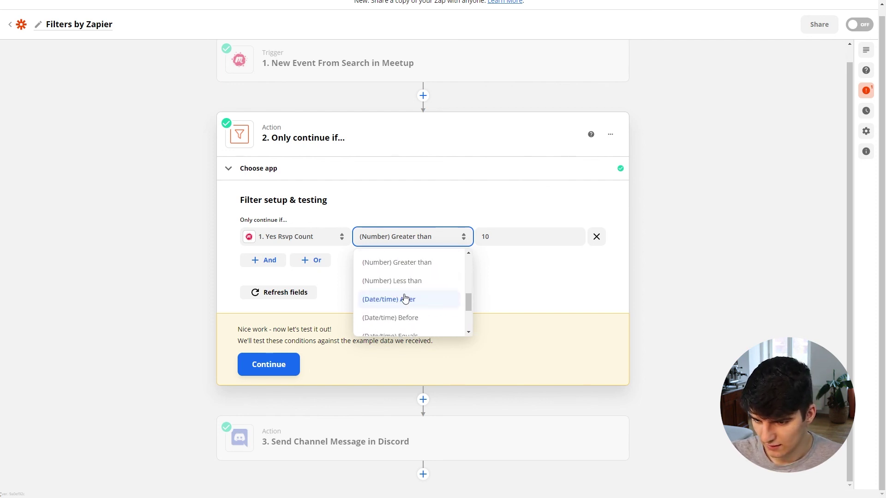
{"action": "left_click", "coordinate": [394, 300]}
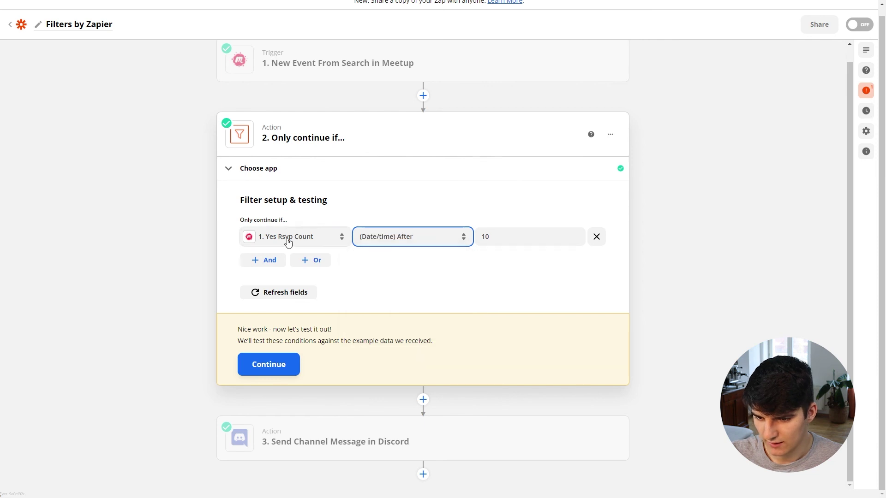
Switch the date/time rule's field to the Meetup event's Local Time
{"action": "left_click", "coordinate": [289, 237]}
{"action": "left_click", "coordinate": [277, 377]}
{"action": "scroll", "coordinate": [293, 332], "scroll_direction": "down", "scroll_amount": 1}
{"action": "left_click", "coordinate": [276, 342]}
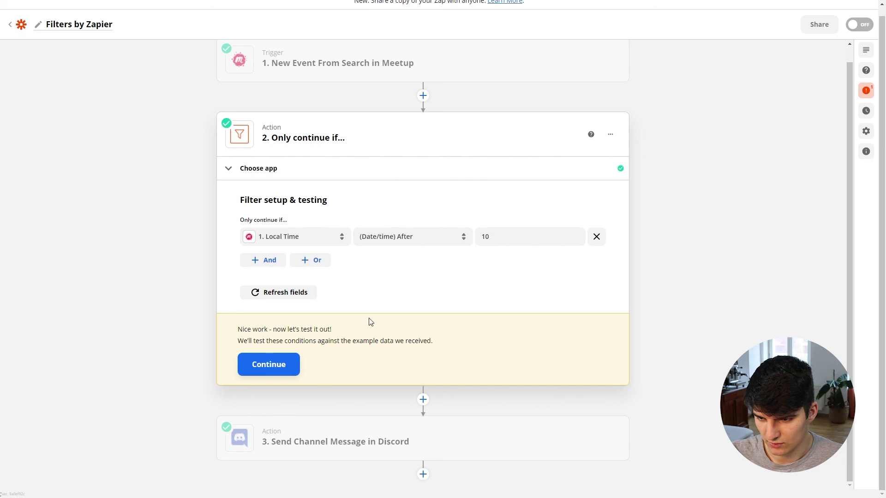
Replace the Local Time rule's comparison value with 18:00
{"action": "left_click", "coordinate": [482, 236]}
{"action": "double_click", "coordinate": [482, 236]}
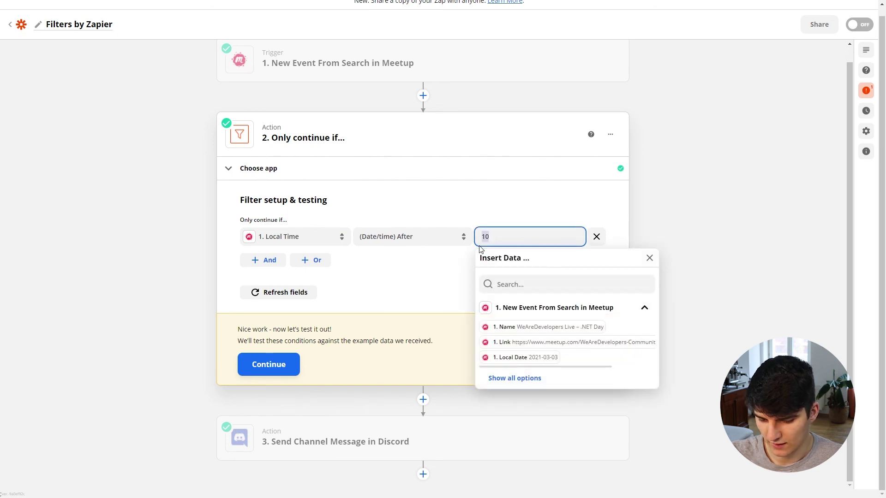
{"action": "key", "text": "BackSpace"}
{"action": "type", "text": "18"}
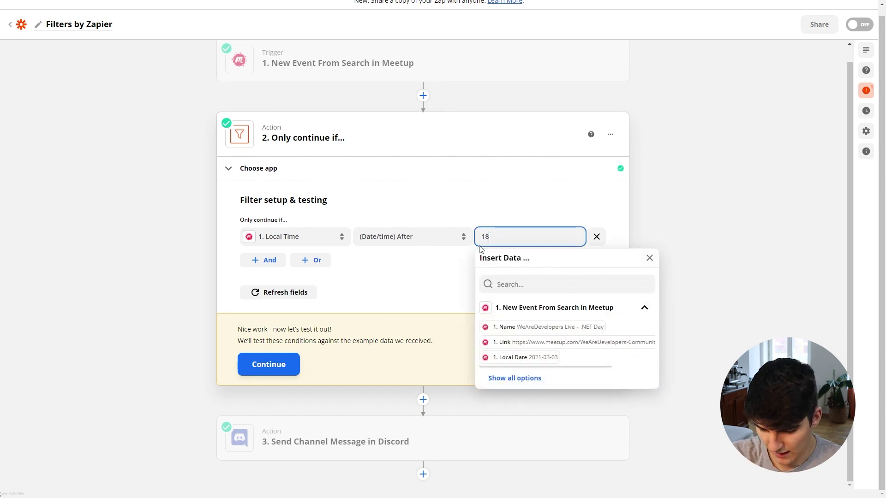
{"action": "type", "text": ":00"}
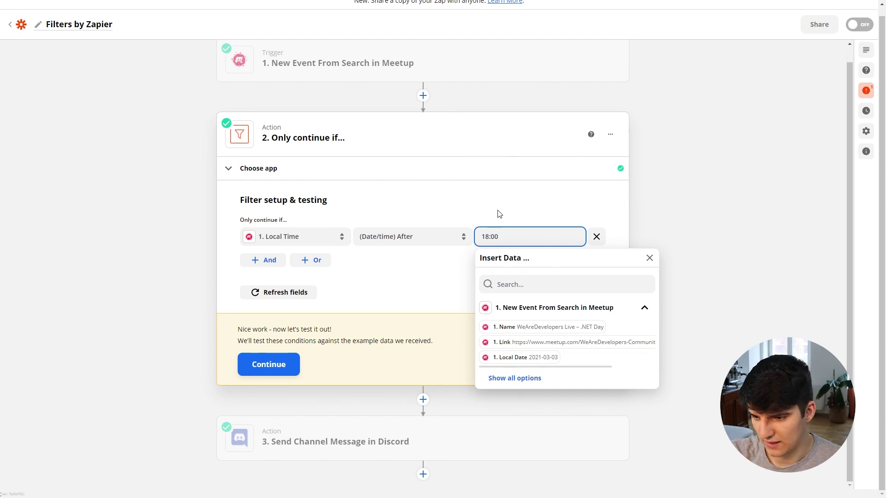
{"action": "left_click", "coordinate": [500, 212]}
Test the Local Time filter against the sample data and look up the event's Local Time in the full list of Meetup fields
{"action": "left_click", "coordinate": [269, 364]}
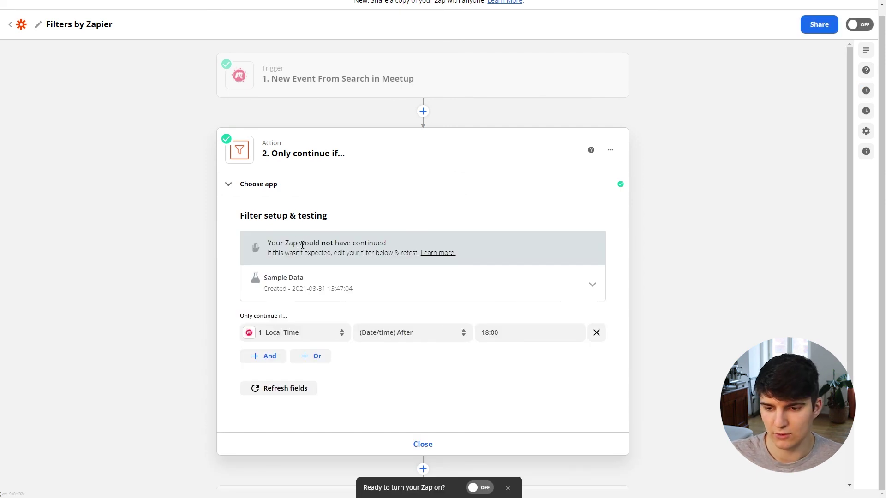
{"action": "scroll", "coordinate": [322, 316], "scroll_direction": "down", "scroll_amount": 1}
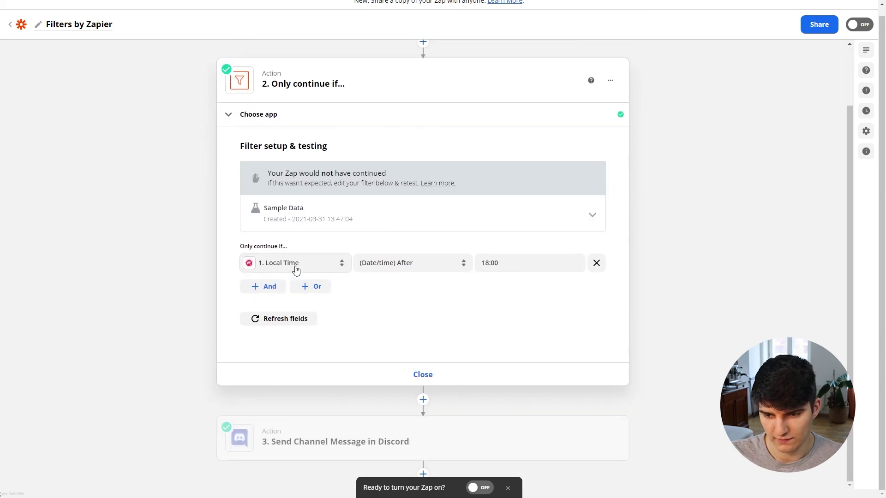
{"action": "left_click", "coordinate": [296, 270]}
{"action": "left_click", "coordinate": [298, 400]}
{"action": "scroll", "coordinate": [311, 383], "scroll_direction": "down", "scroll_amount": 1}
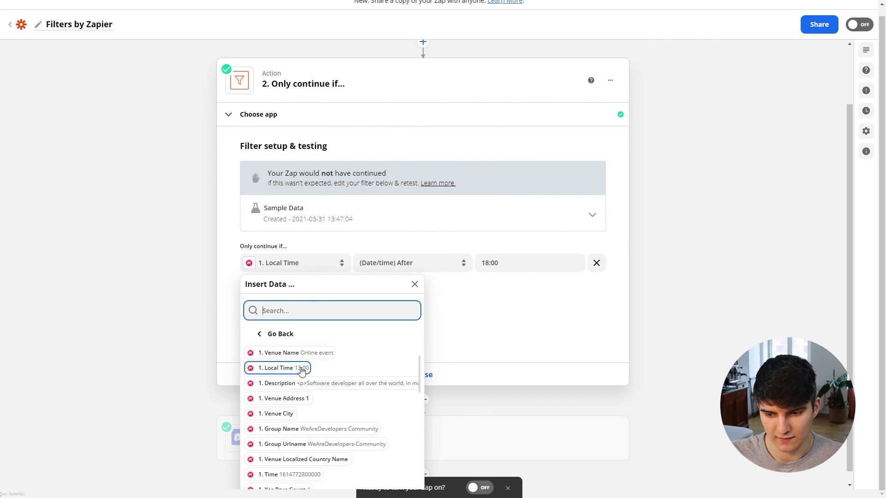